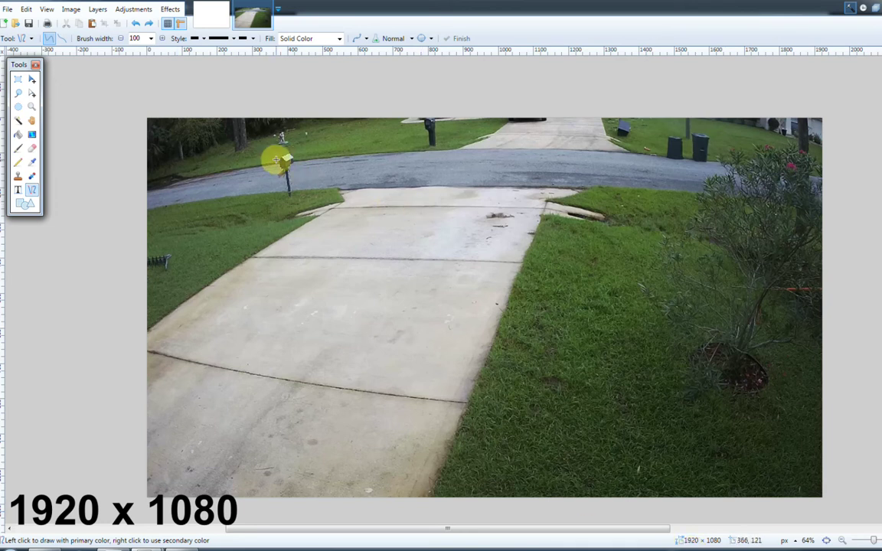
Zoom in on the mailbox to inspect its pixels, then zoom back out.
scroll(289, 150, "up", 5)
scroll(290, 147, "up", 1)
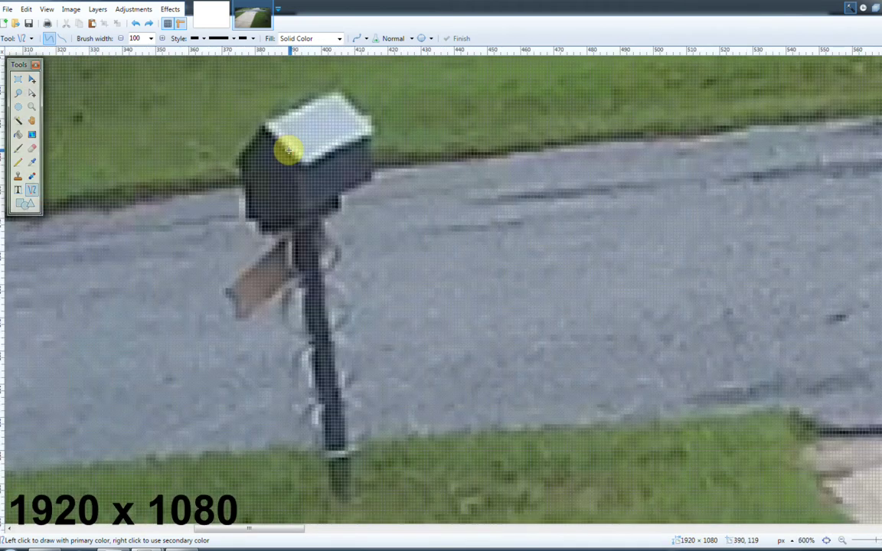
scroll(410, 219, "up", 3)
scroll(279, 287, "up", 1)
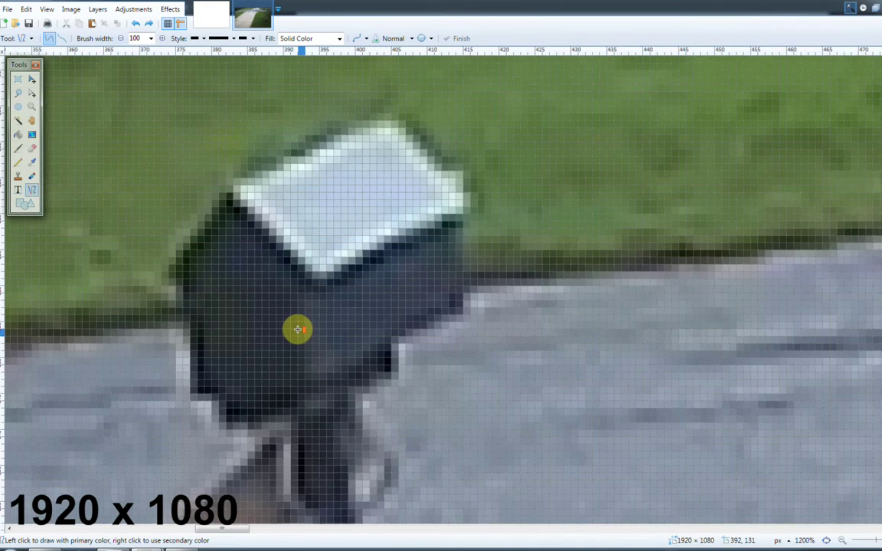
scroll(298, 330, "up", 1)
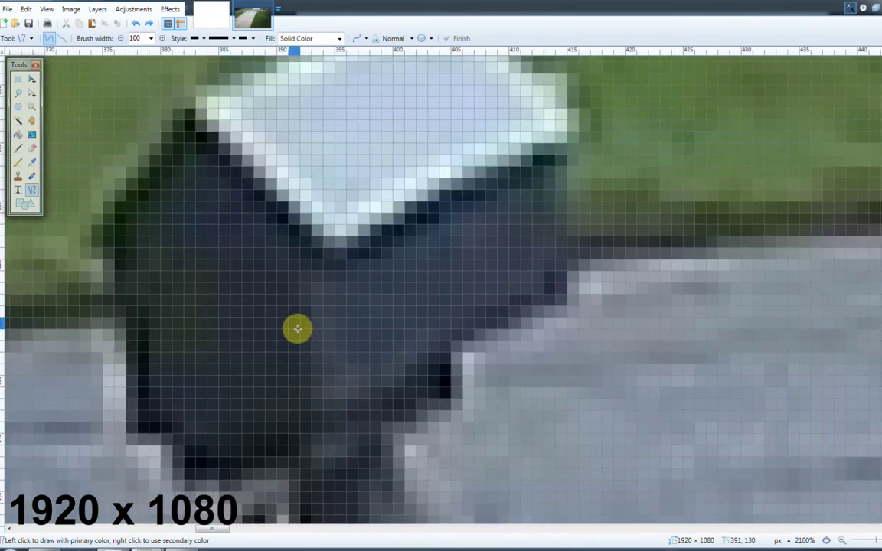
scroll(298, 329, "down", 1)
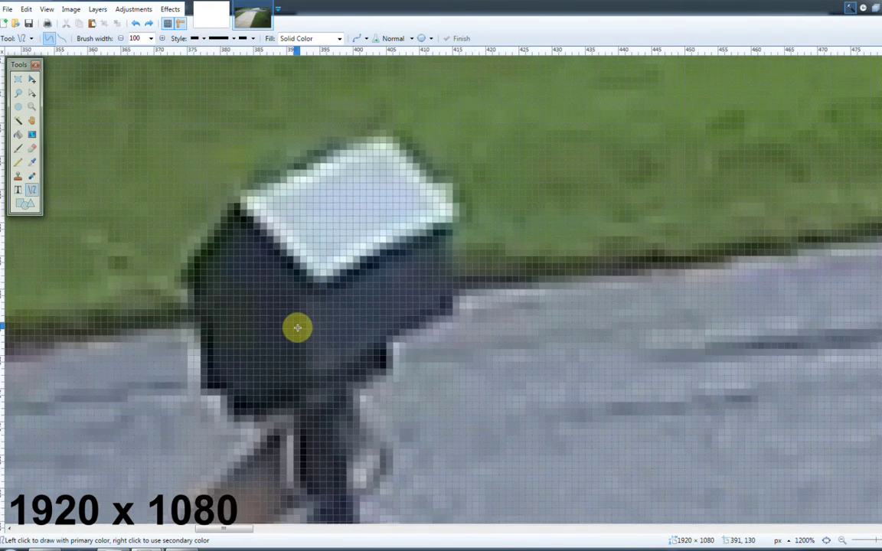
scroll(298, 329, "down", 8)
scroll(516, 460, "down", 3)
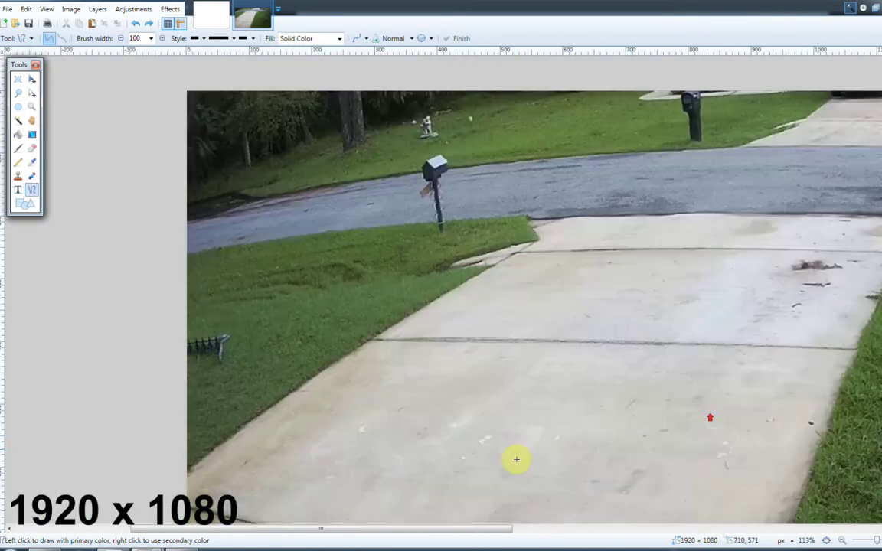
Draw a short 13-pixel line on the driveway.
left_click_drag(453, 531, 562, 528)
scroll(535, 476, "down", 2)
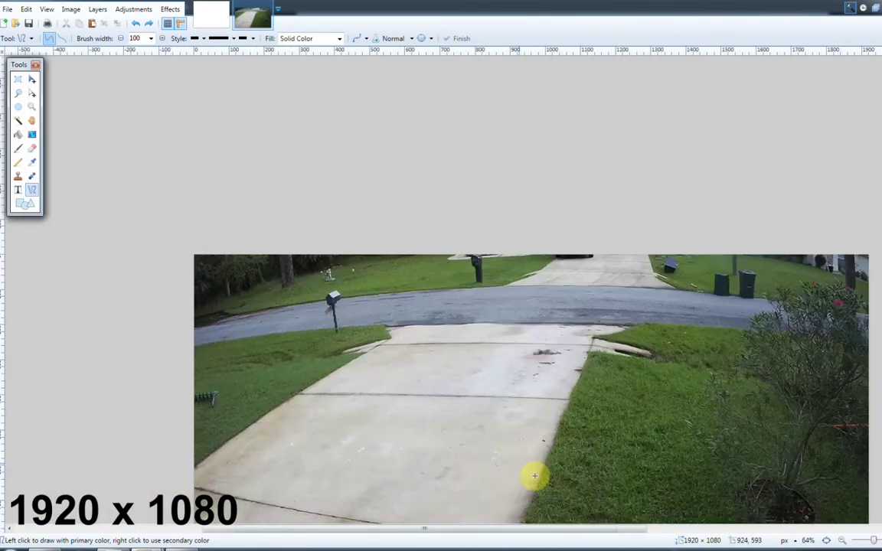
scroll(545, 458, "down", 3)
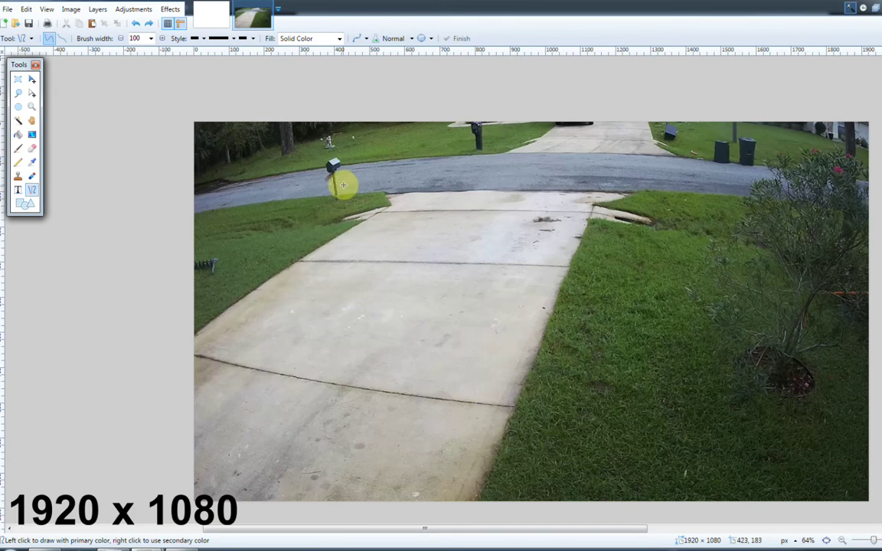
Commit the driveway line at brush width 100, after trying widths 50 and 200.
left_click_drag(412, 264, 417, 264)
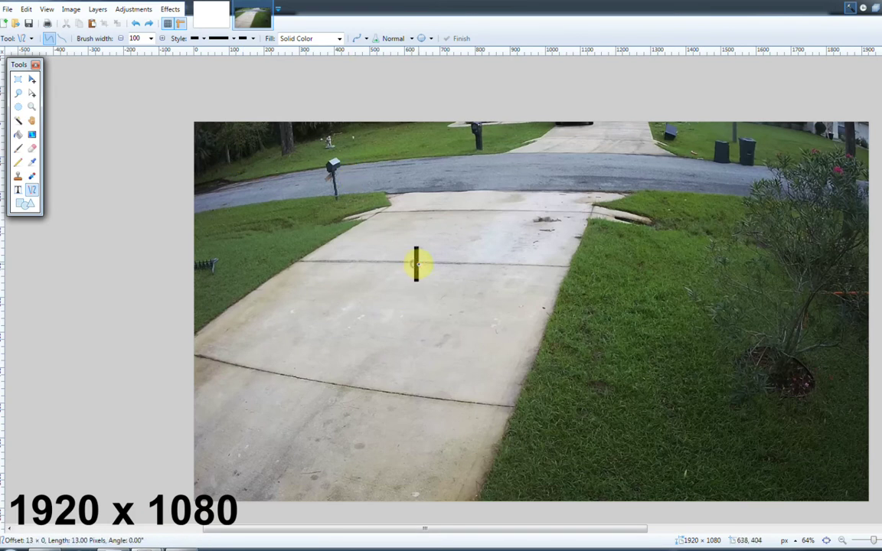
double_click(142, 39)
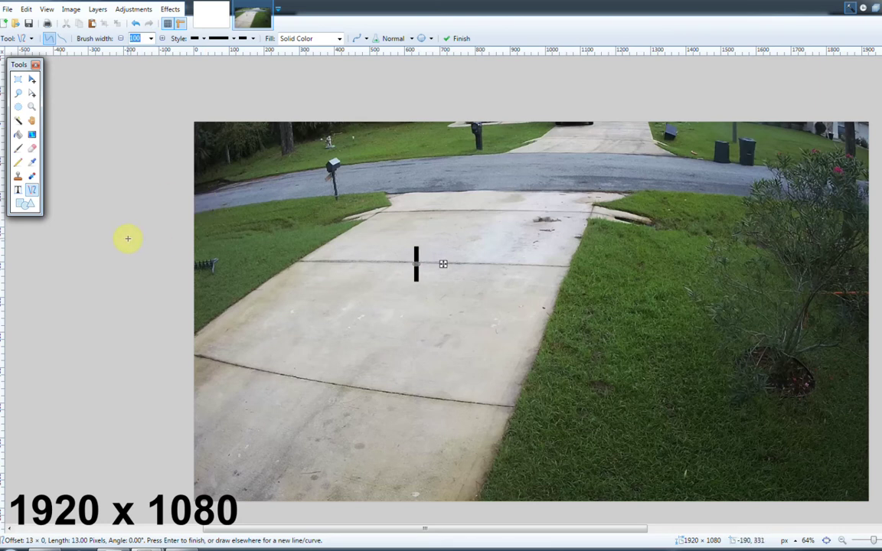
type("50")
double_click(141, 38)
type("200")
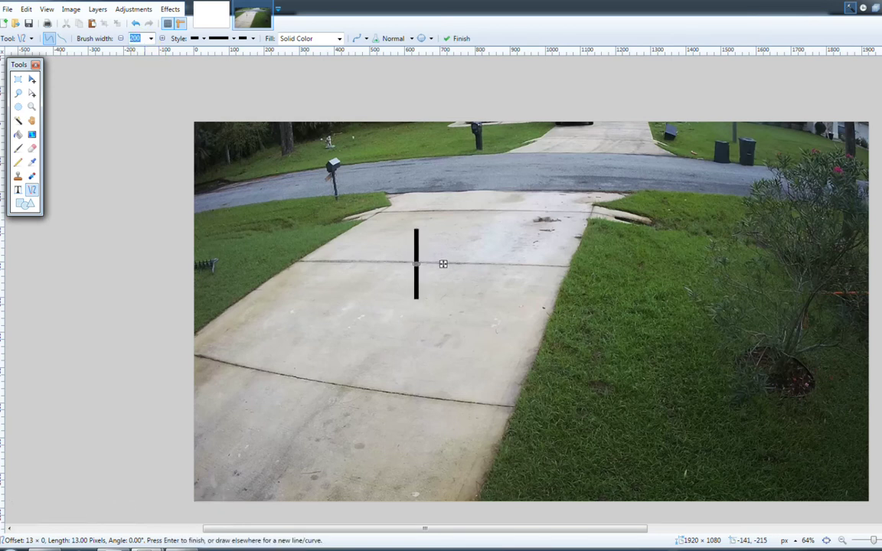
key("Up")
key("Up")
key("Up")
key("Up")
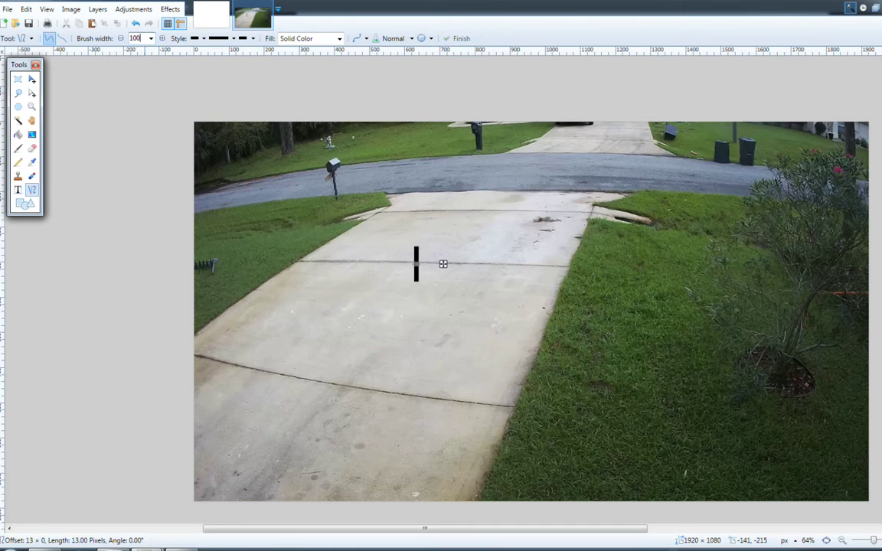
key("Return")
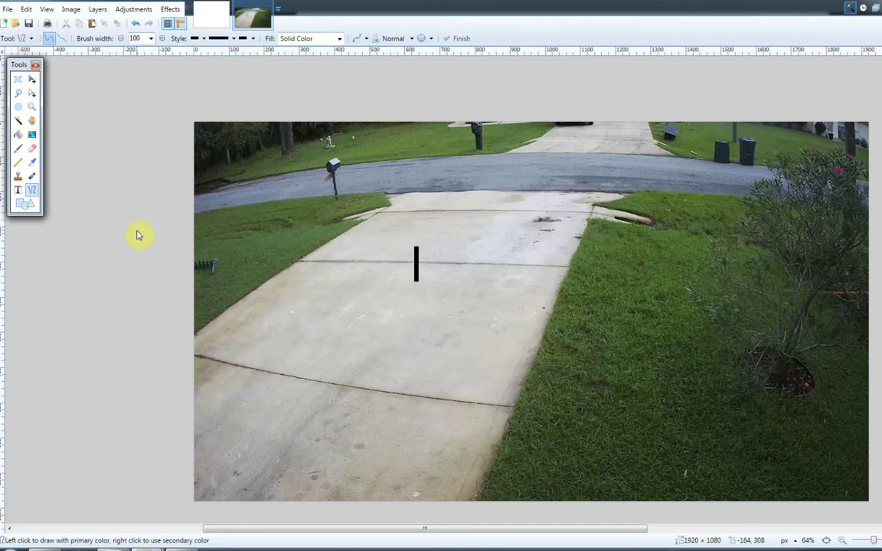
Resize the image to 2688 x 1512 pixels without maintaining aspect ratio.
left_click(71, 10)
left_click(86, 35)
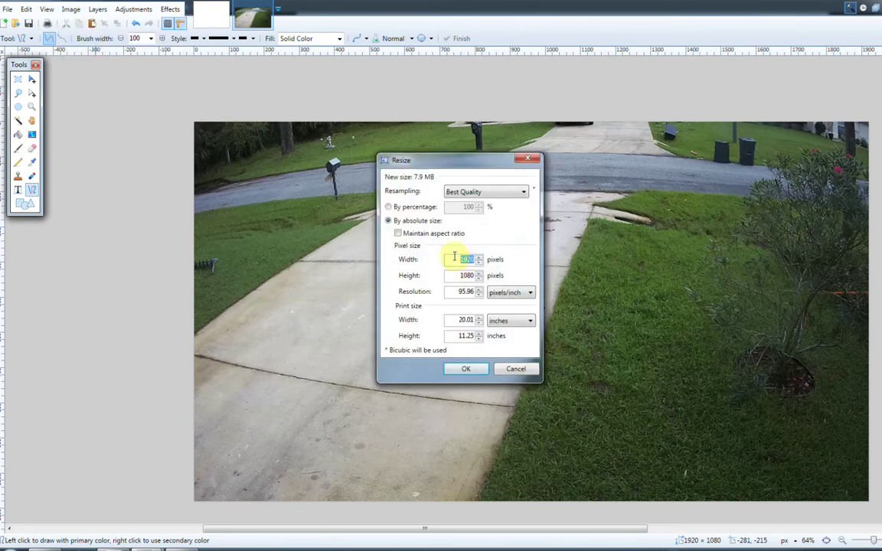
type("2688")
key("Tab")
type("1512")
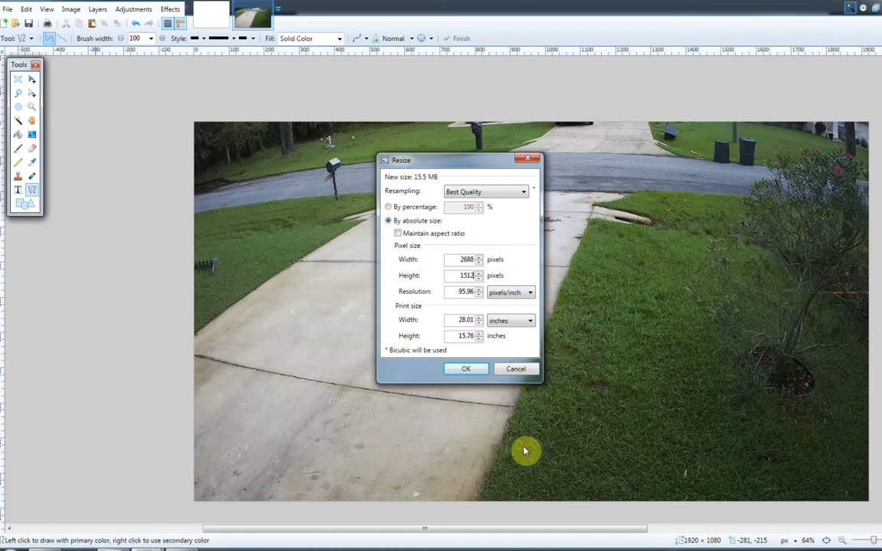
left_click(464, 370)
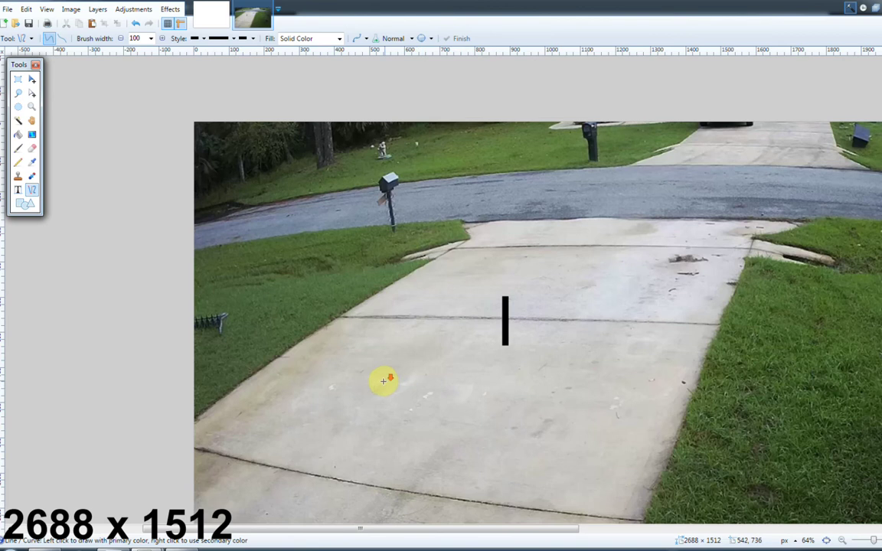
Zoom the snapshot out to 45% and bring the driveway mark into view.
scroll(381, 429, "down", 2)
left_click_drag(375, 527, 528, 528)
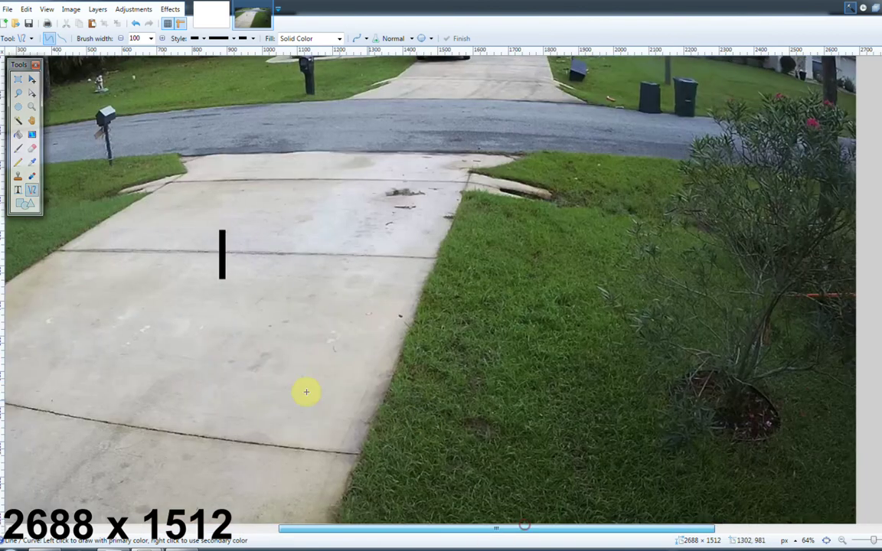
scroll(304, 391, "down", 3)
scroll(304, 390, "down", 1)
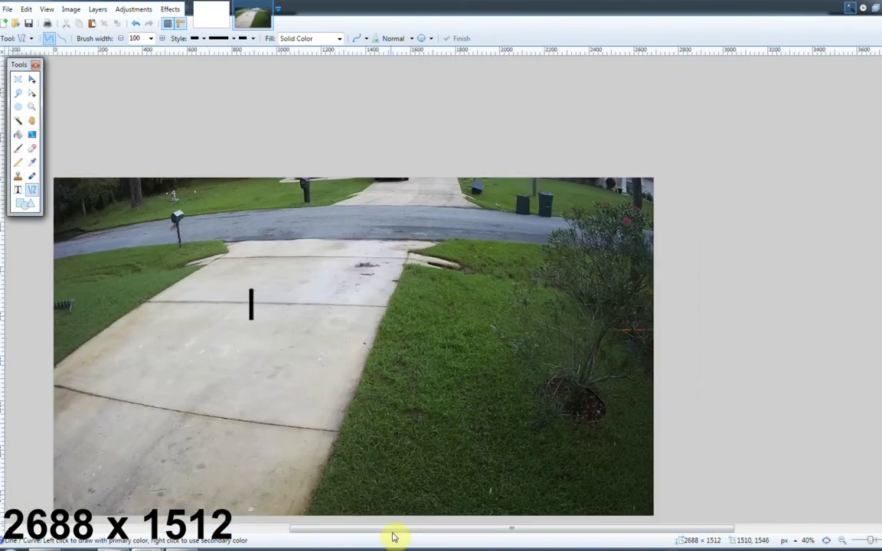
left_click_drag(375, 527, 344, 524)
scroll(273, 212, "up", 10)
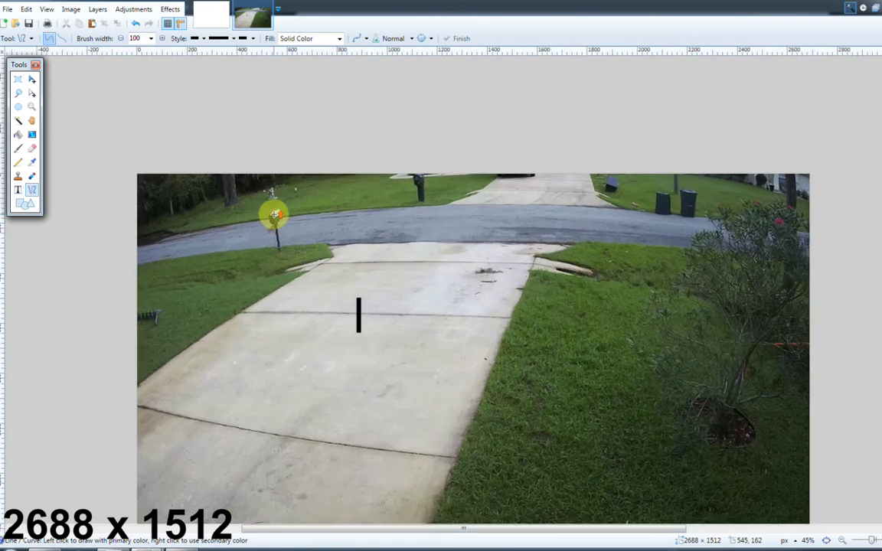
scroll(330, 212, "up", 2)
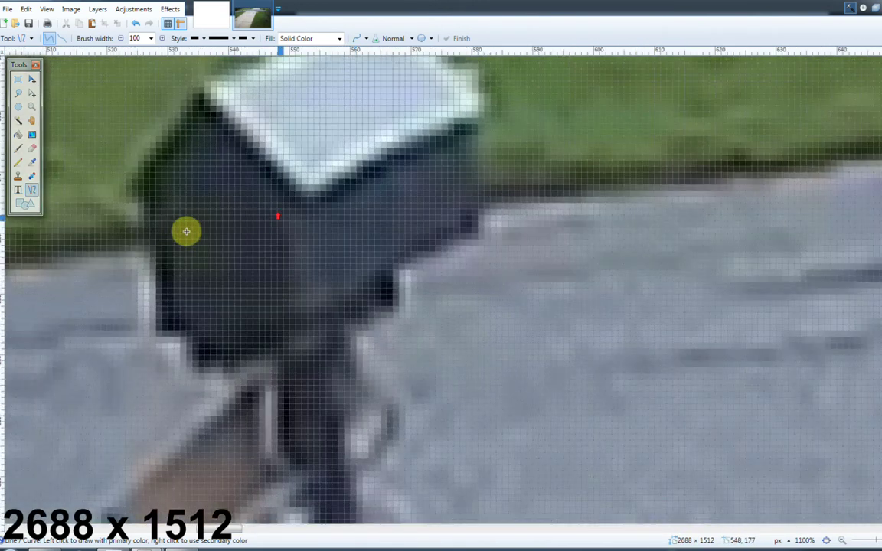
scroll(188, 230, "up", 3)
scroll(207, 240, "down", 2)
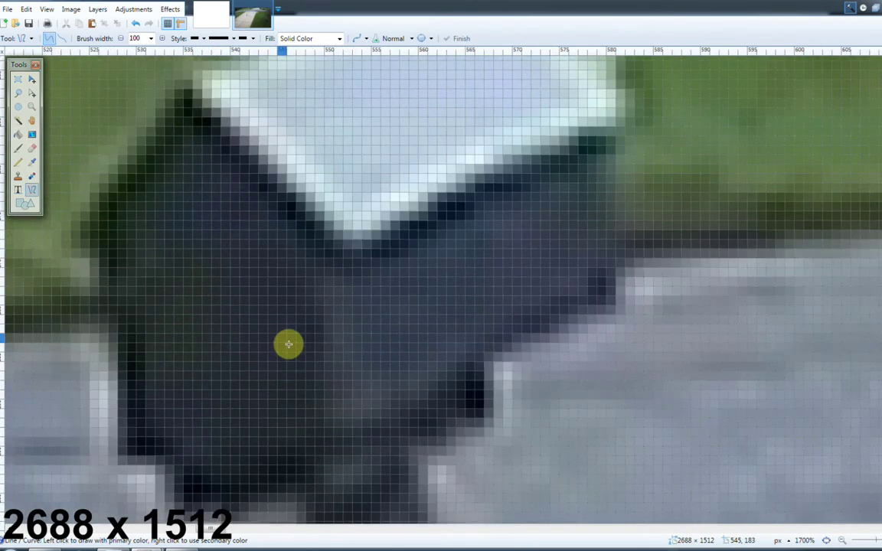
scroll(290, 346, "down", 2)
scroll(562, 411, "down", 12)
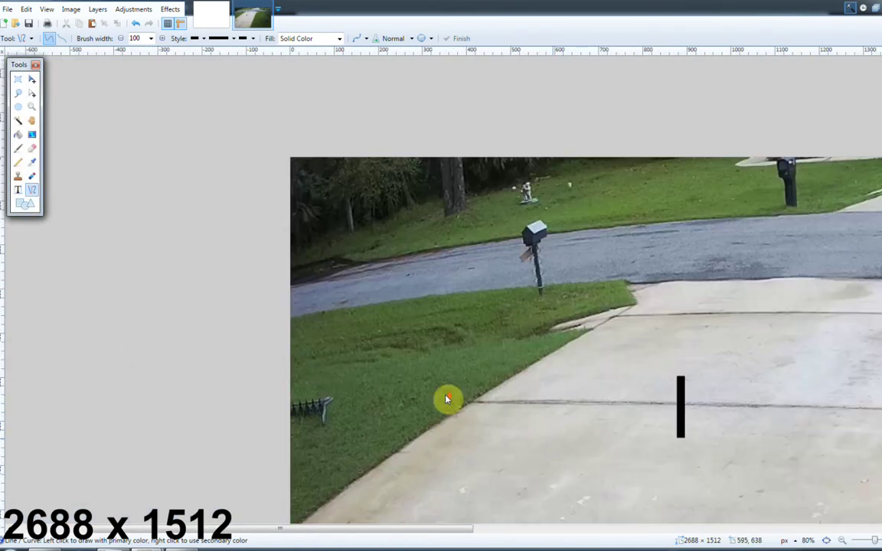
scroll(451, 396, "down", 3)
Draw a 14 px black line beside the existing mark and commit it.
left_click_drag(426, 534, 530, 528)
scroll(445, 378, "down", 1)
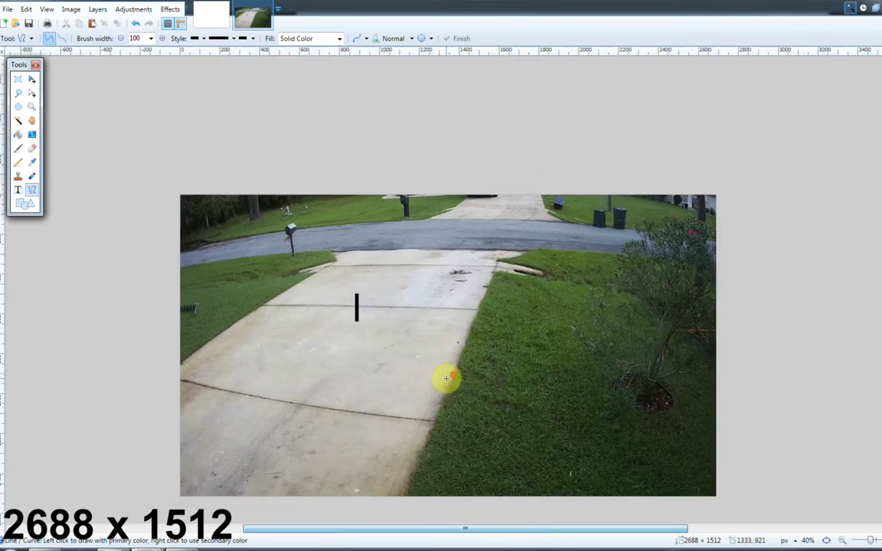
scroll(331, 225, "up", 1)
scroll(331, 225, "up", 1)
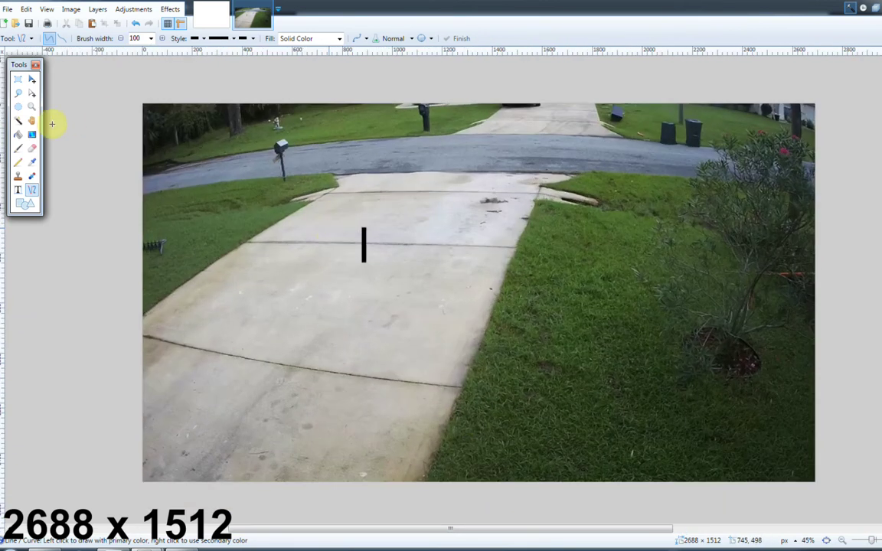
left_click_drag(379, 243, 383, 243)
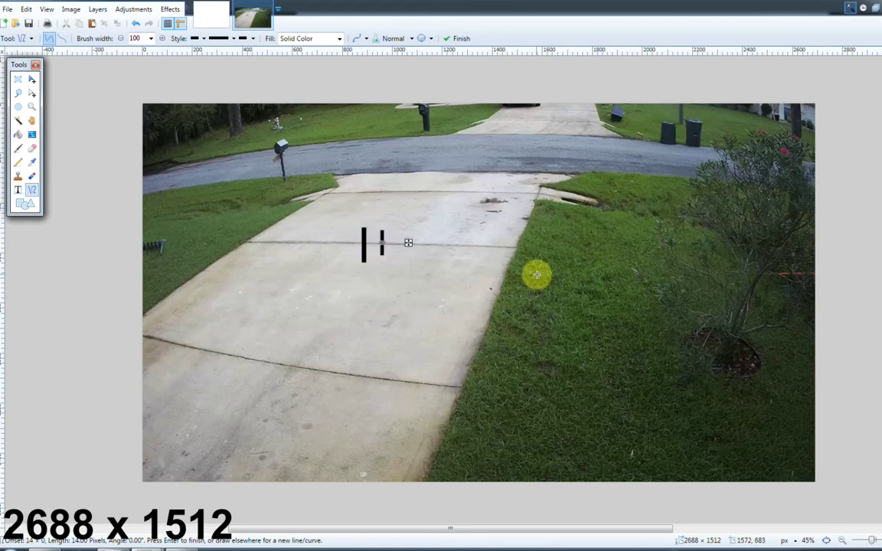
key("Return")
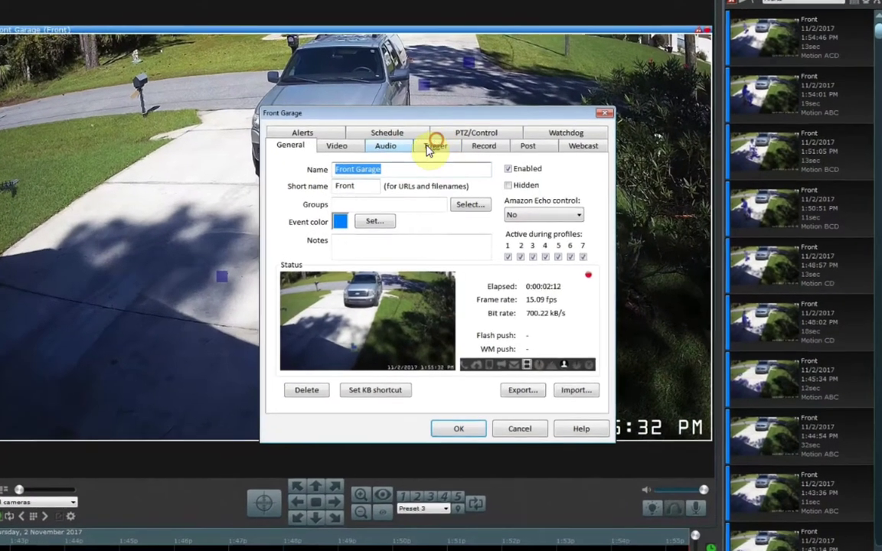
Review Front Garage's trigger, motion sensor and object detection settings.
left_click(438, 164)
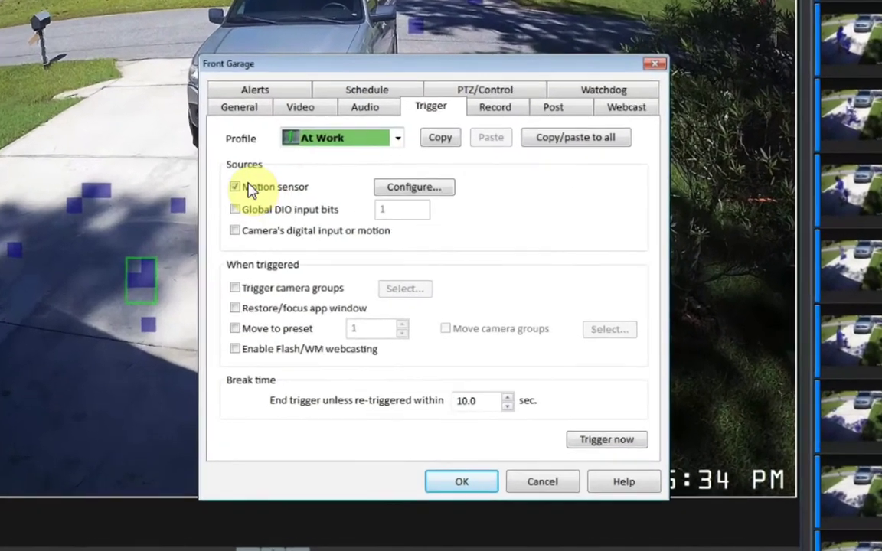
left_click(407, 188)
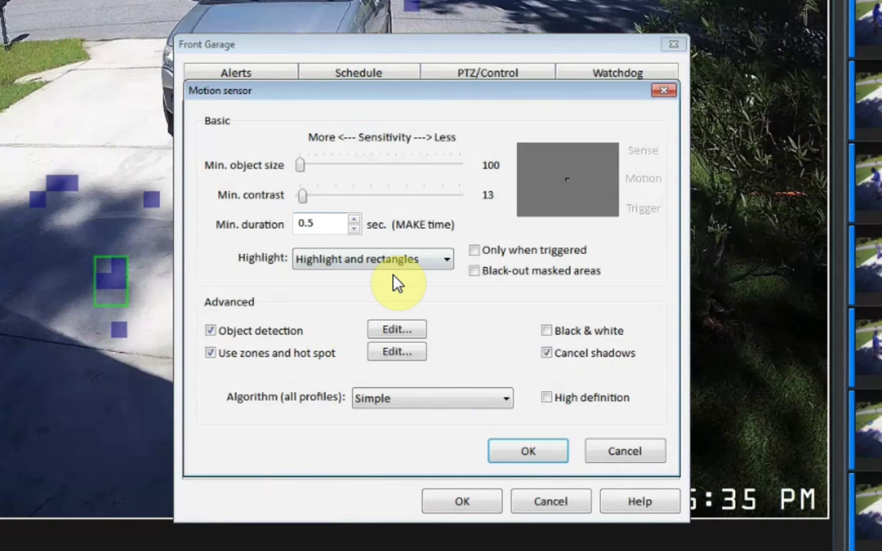
left_click(397, 329)
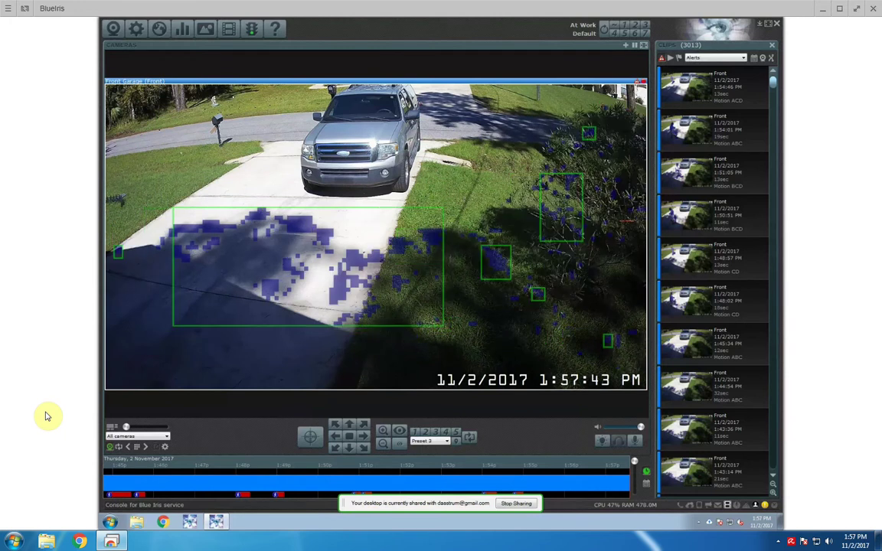
Require detected objects to travel at least 150 pixels in Front Garage's motion sensor settings.
right_click(163, 181)
left_click(207, 187)
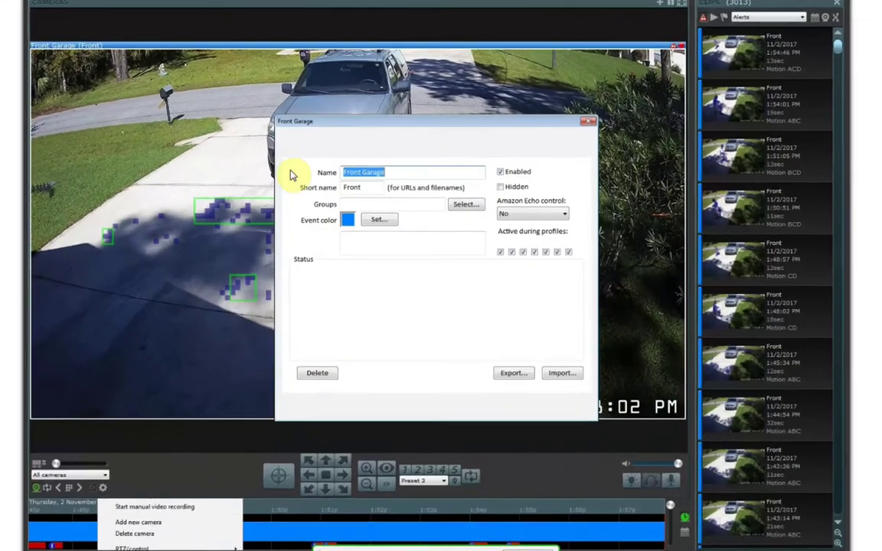
left_click(434, 150)
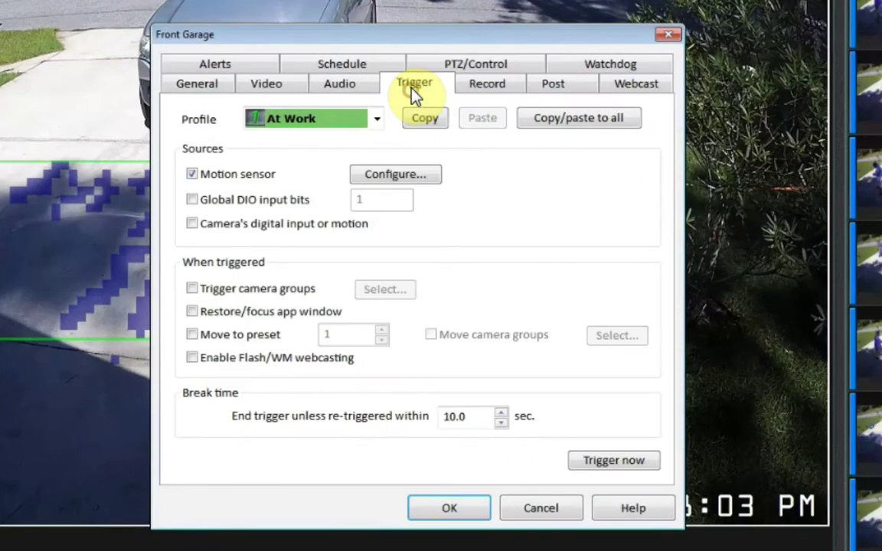
left_click(381, 177)
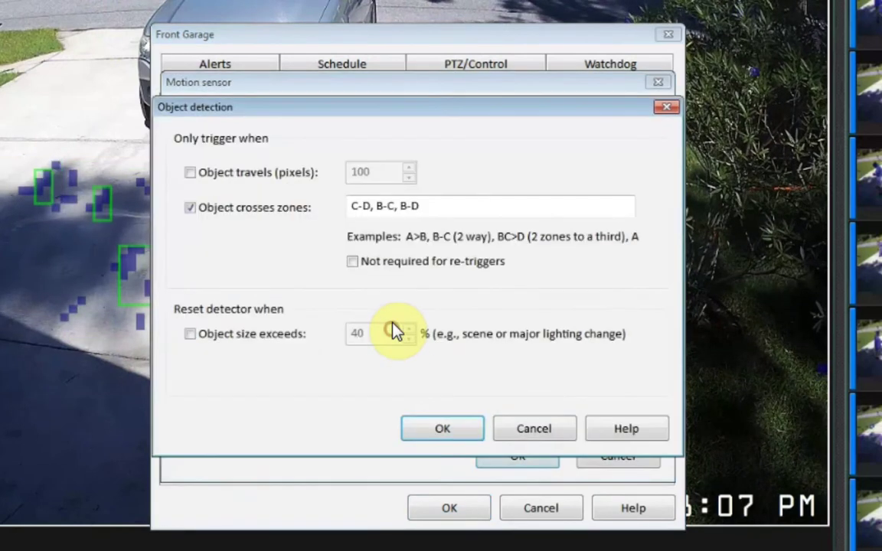
left_click(230, 172)
left_click_drag(374, 173, 335, 175)
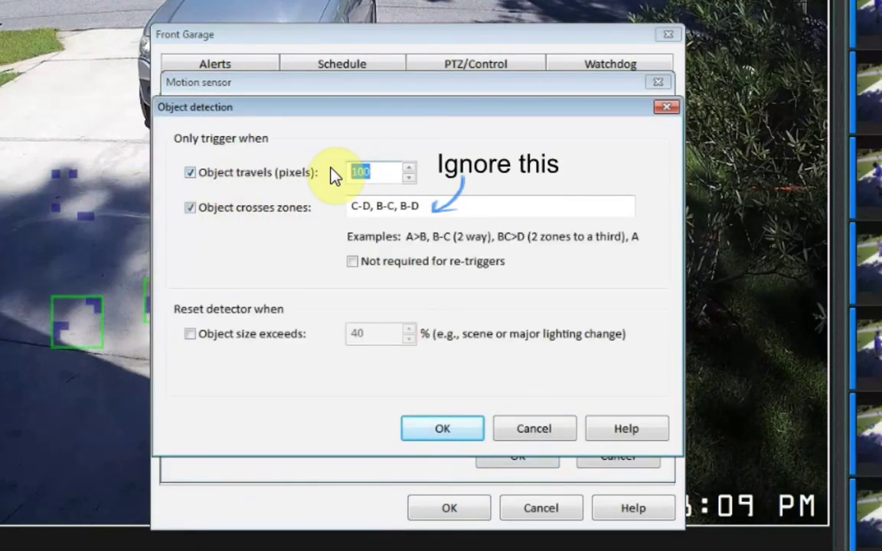
type("150")
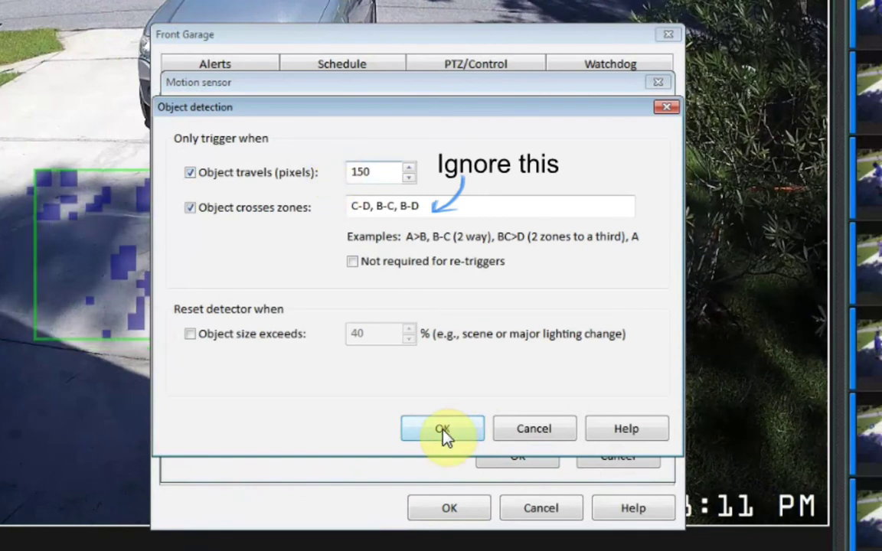
left_click(452, 508)
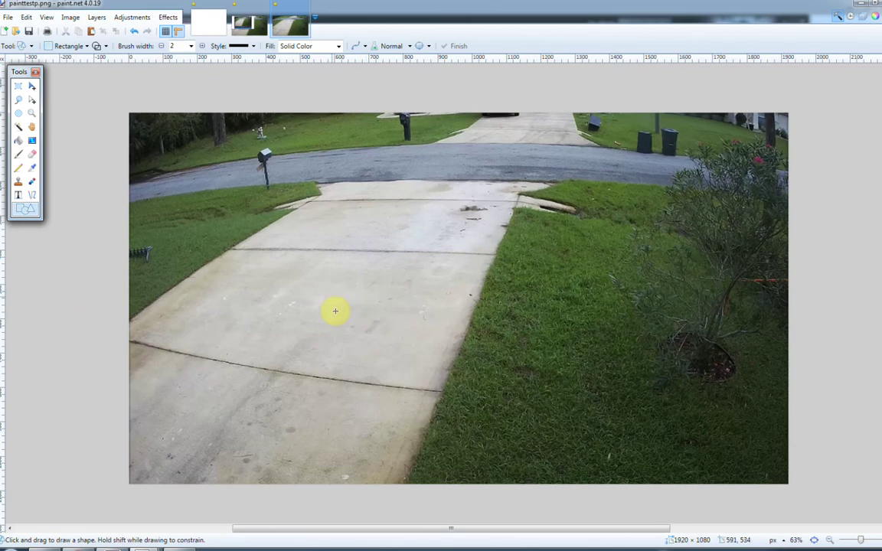
Draw a 223 x 319 rectangle on the driveway and a 364 x 157 box across the street.
left_click_drag(266, 268, 342, 376)
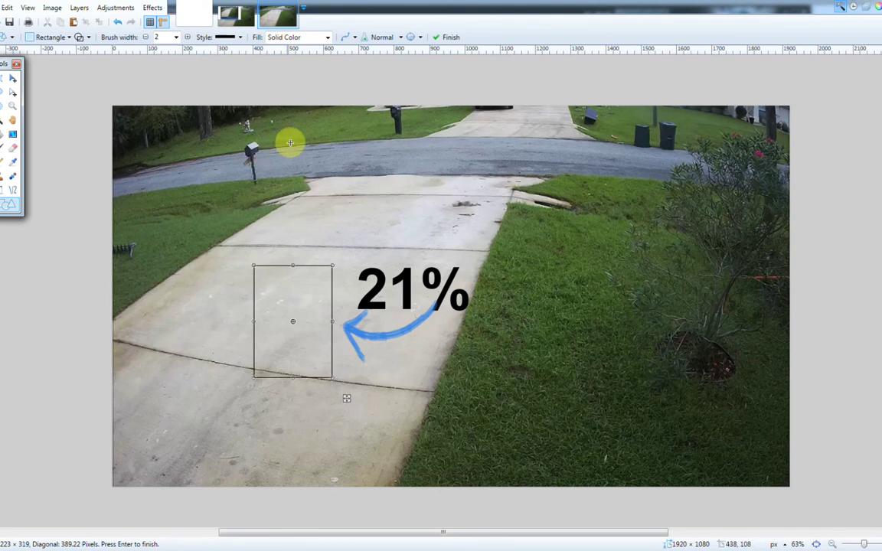
left_click_drag(295, 123, 422, 178)
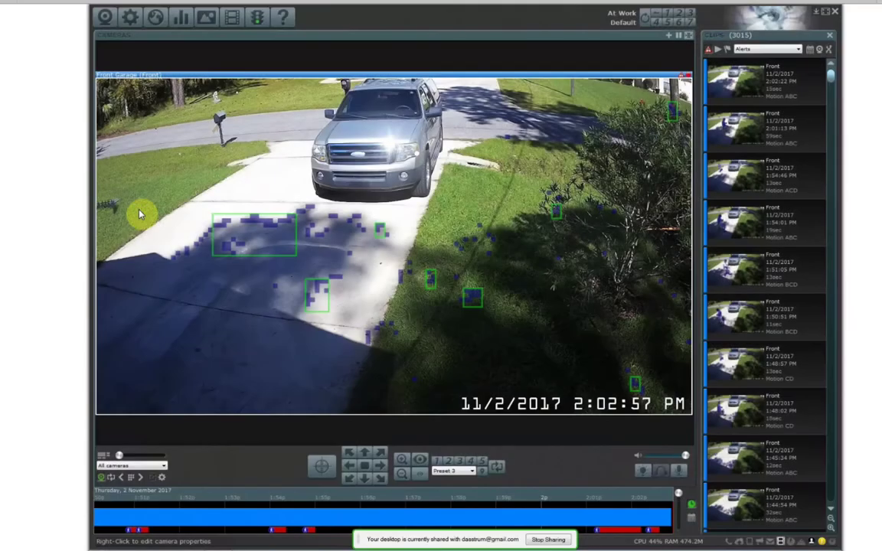
Change Front Garage's object detection reset threshold from 40% to 30% object size, and save.
right_click(140, 215)
left_click(176, 190)
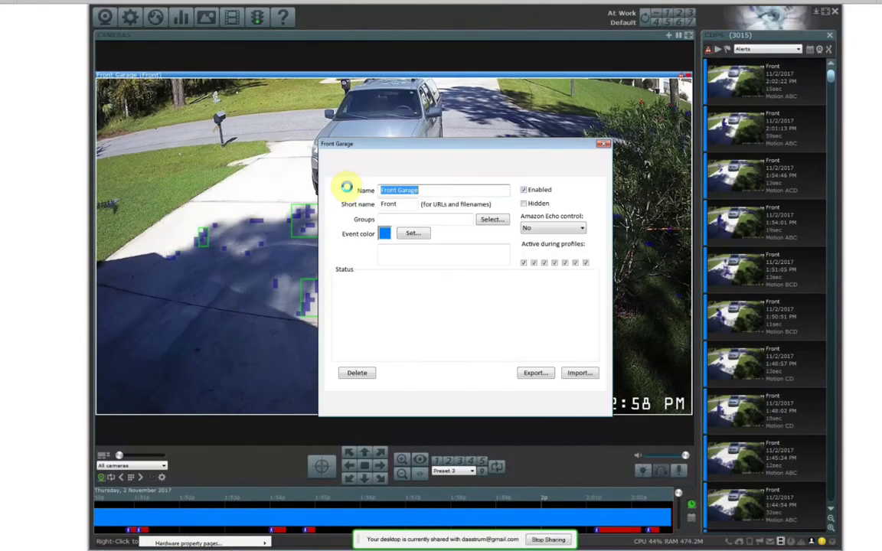
left_click(462, 170)
left_click(450, 222)
left_click(441, 307)
double_click(419, 227)
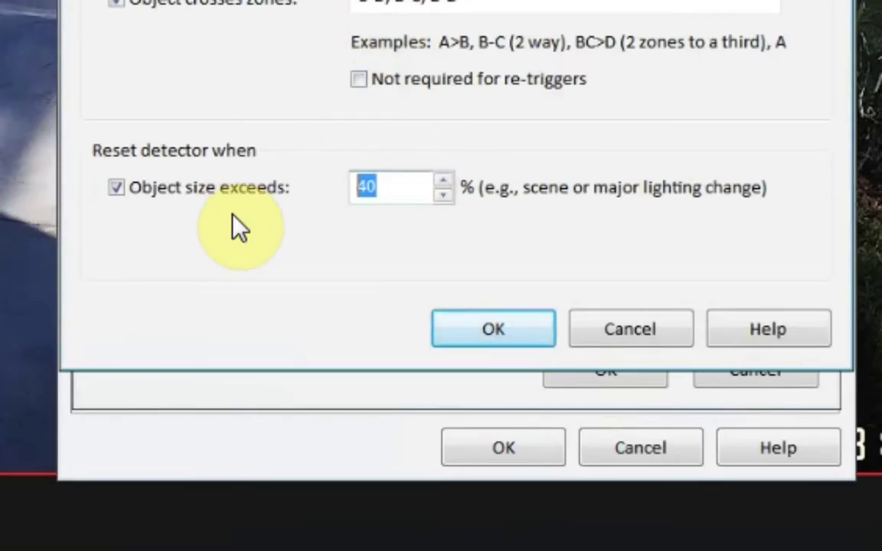
type("30")
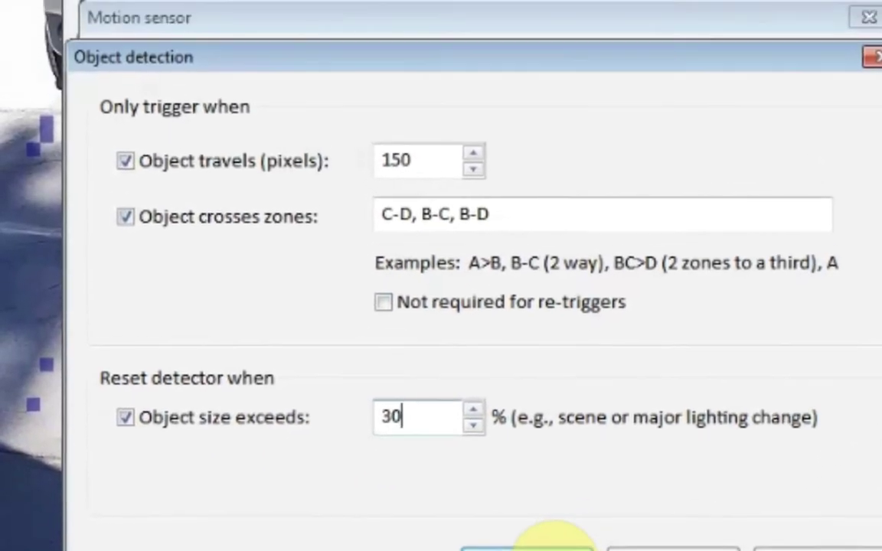
left_click(493, 328)
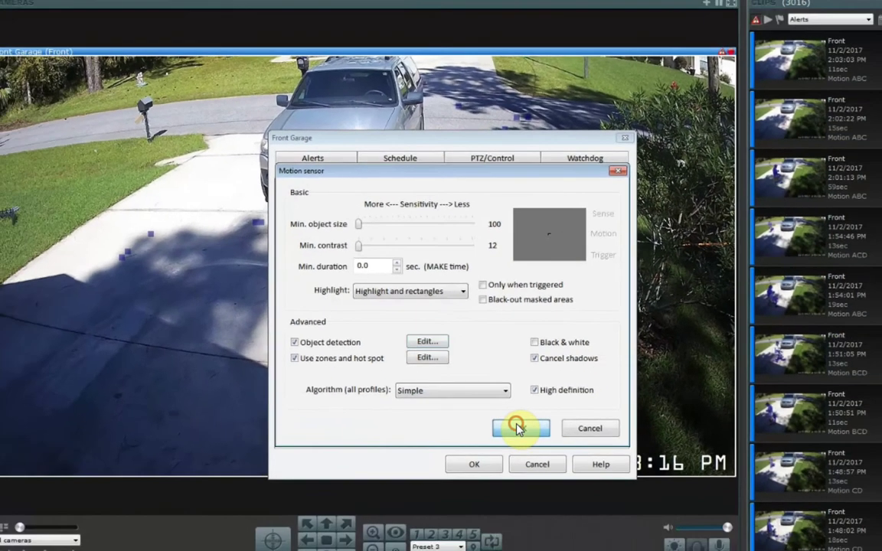
left_click(559, 508)
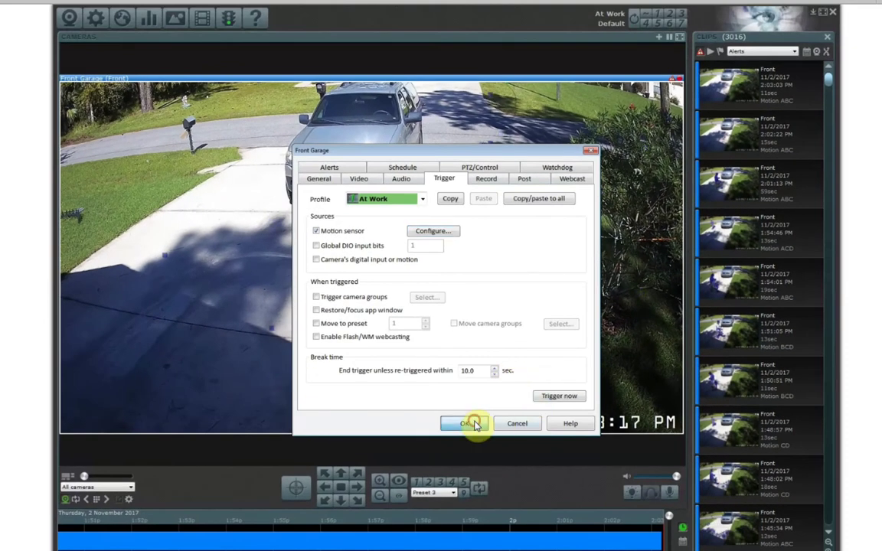
left_click(498, 549)
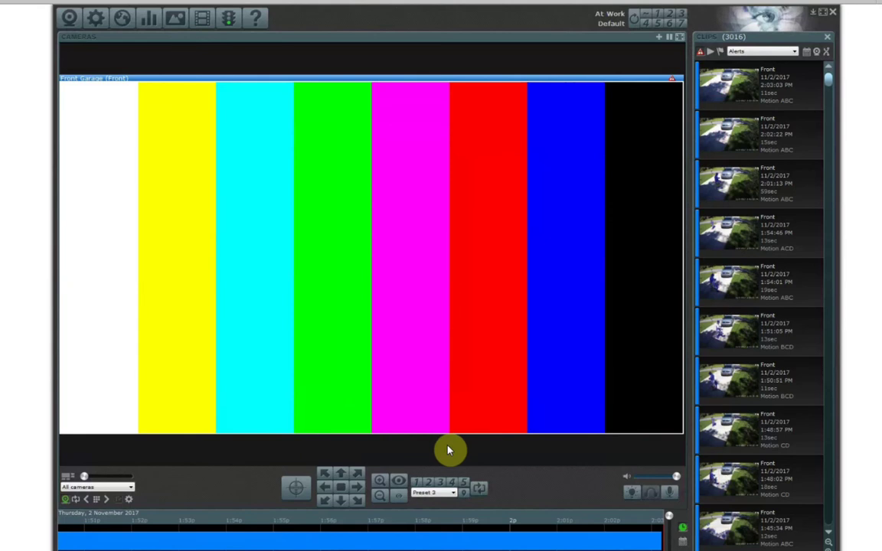